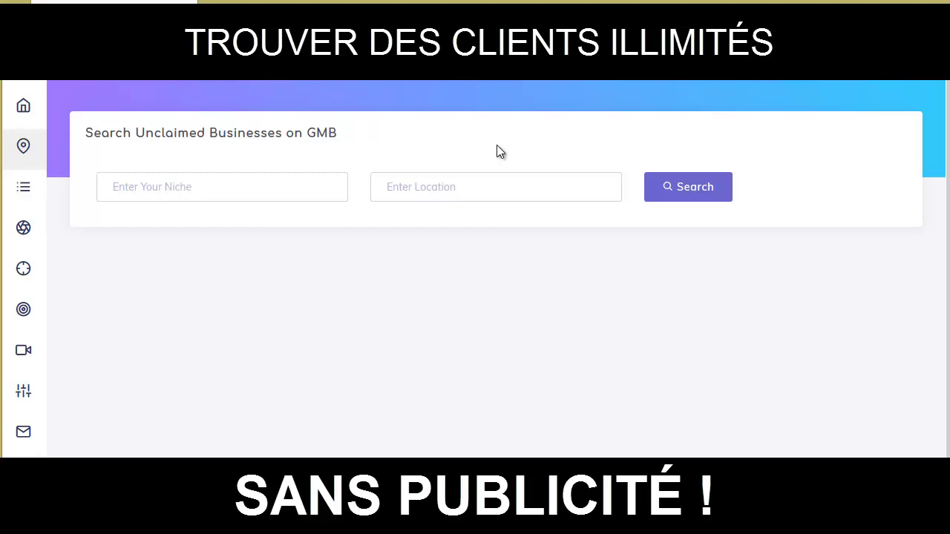
Search for unclaimed businesses in the restaurant niche located in Lyon, France
click(213, 188)
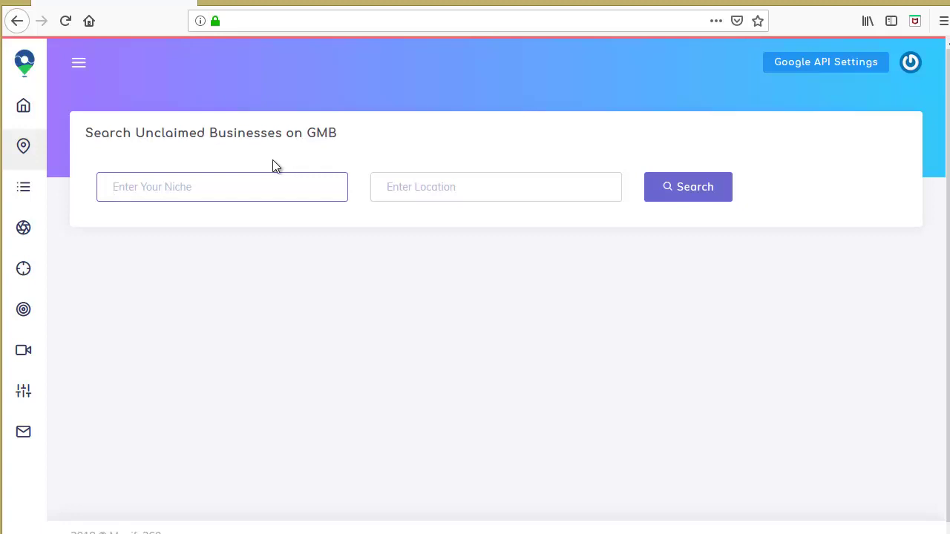
mouse_move(23, 312)
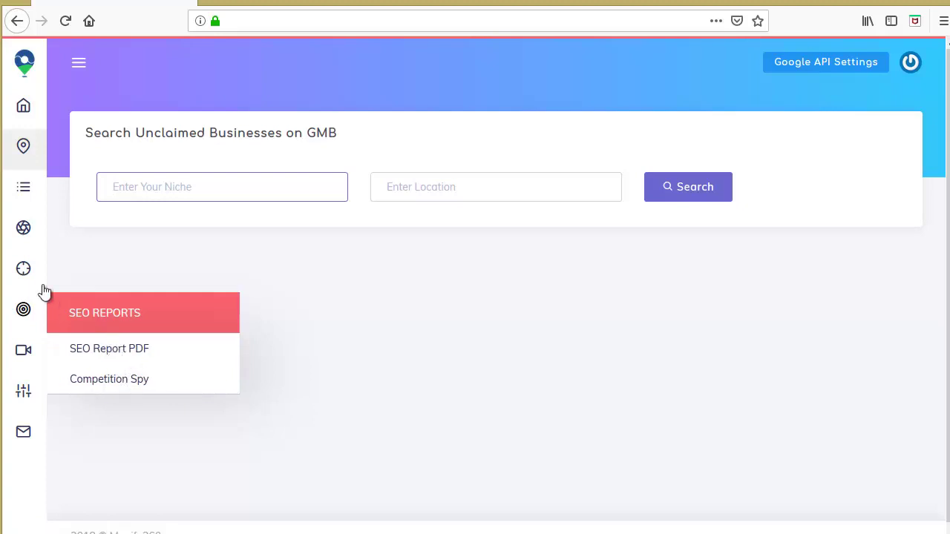
mouse_move(28, 273)
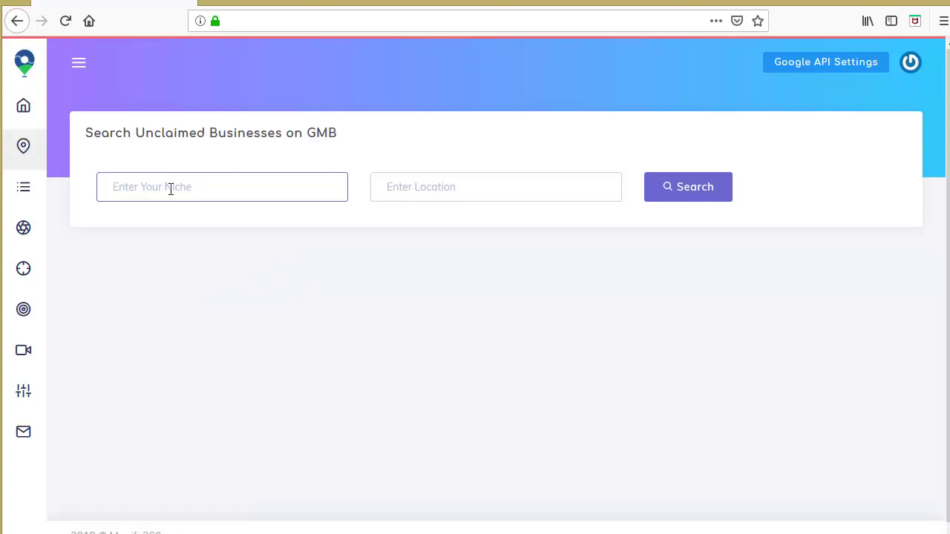
text(rest)
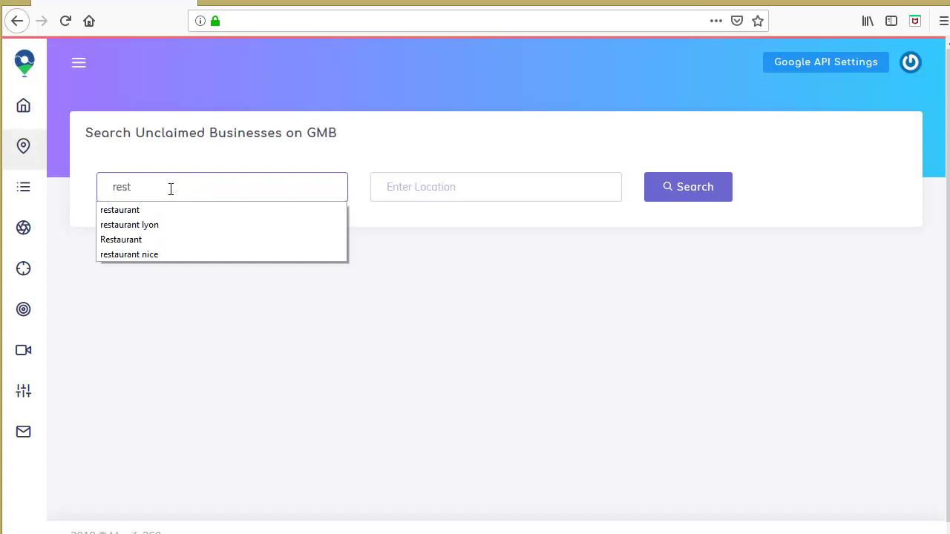
text(aurant)
click(429, 183)
text(lyon)
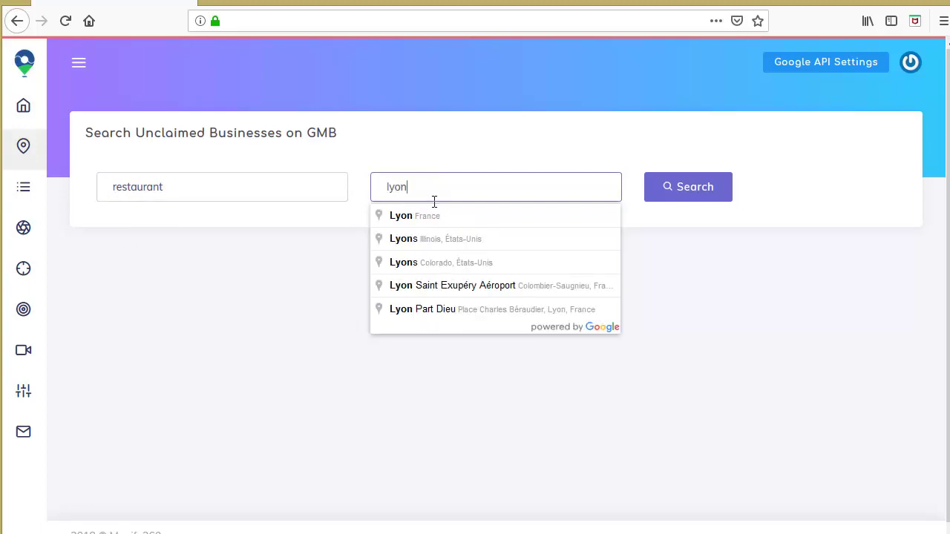
click(420, 215)
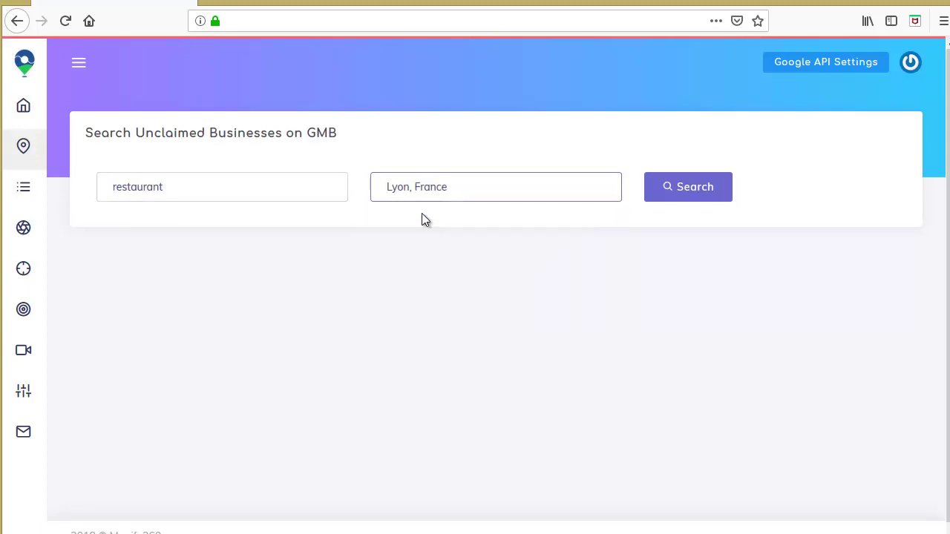
click(696, 190)
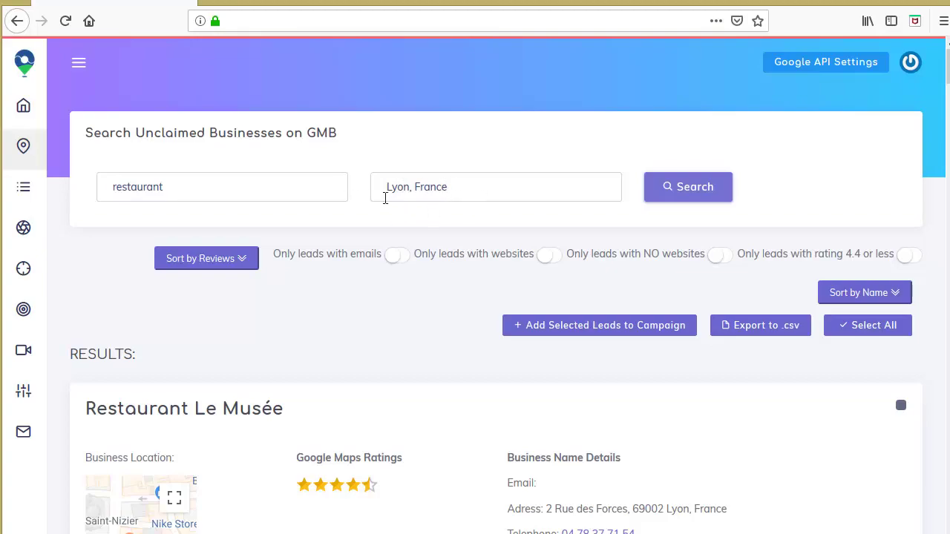
Look through the restaurant leads, filter them to only those with emails, and switch that filter off after reviewing the list
scroll(403, 270, down, 12)
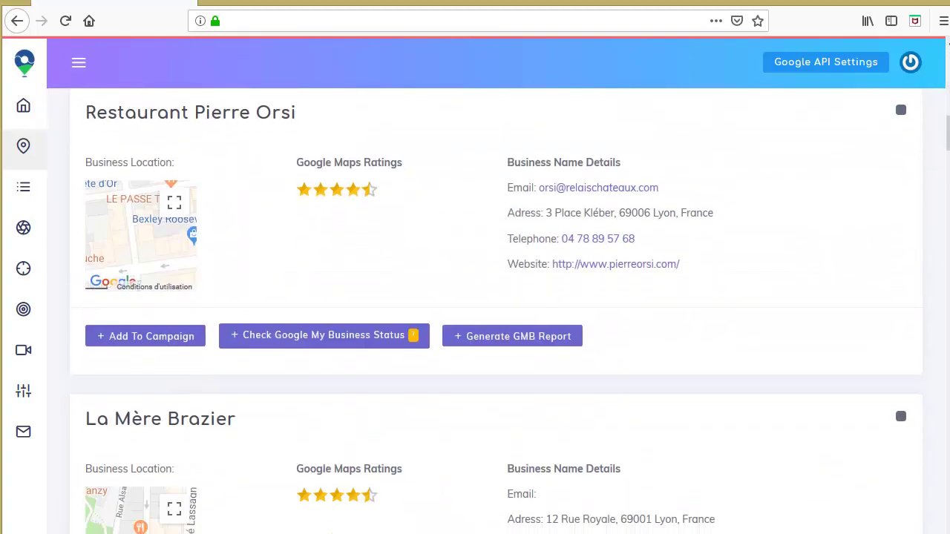
drag(947, 141, 943, 101)
scroll(806, 230, up, 6)
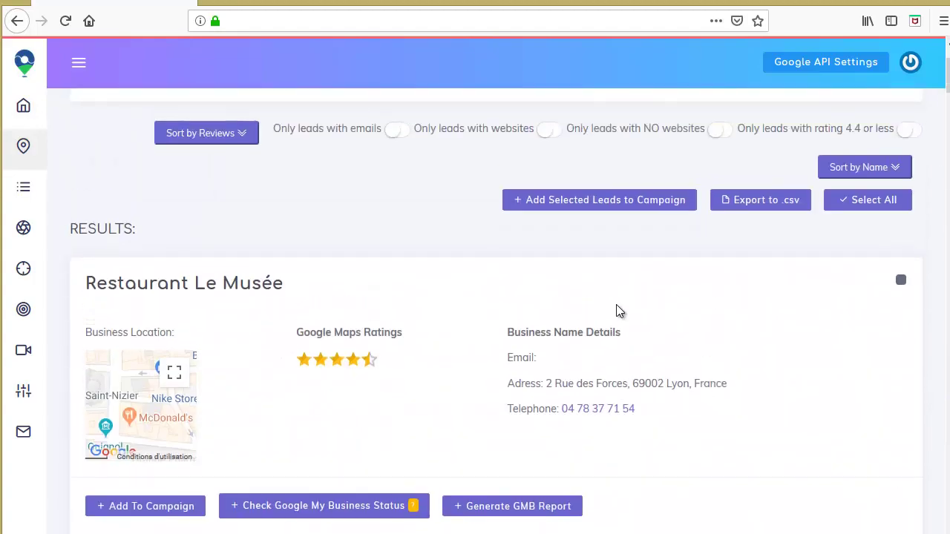
scroll(668, 305, down, 9)
scroll(727, 302, down, 2)
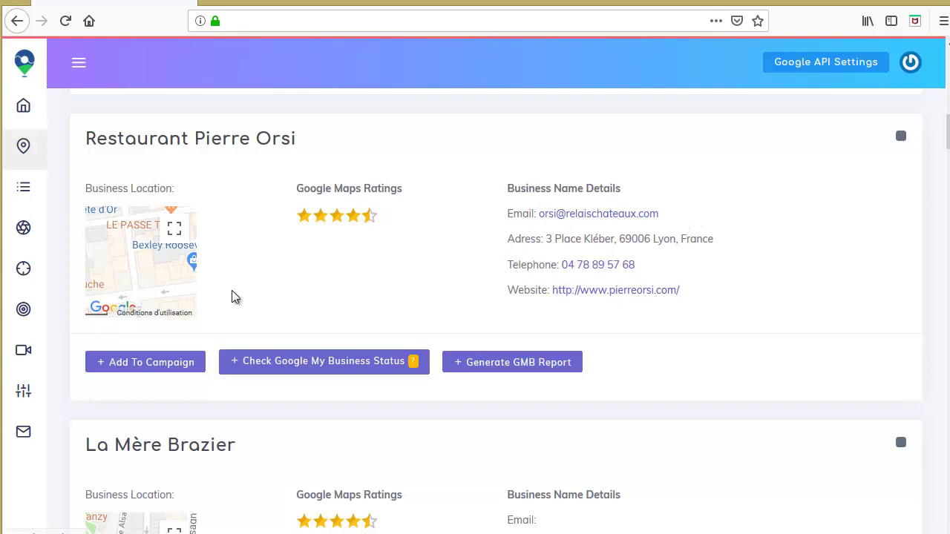
scroll(458, 288, up, 10)
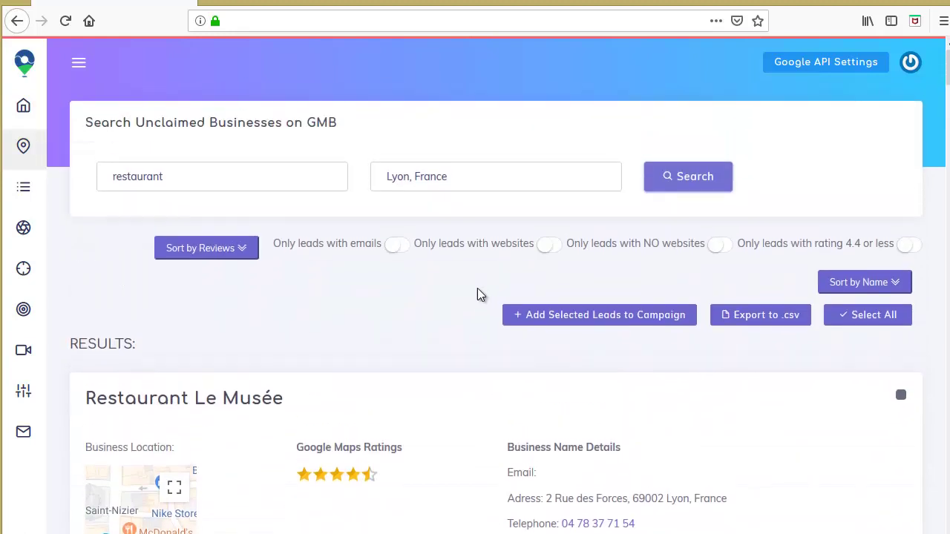
click(399, 255)
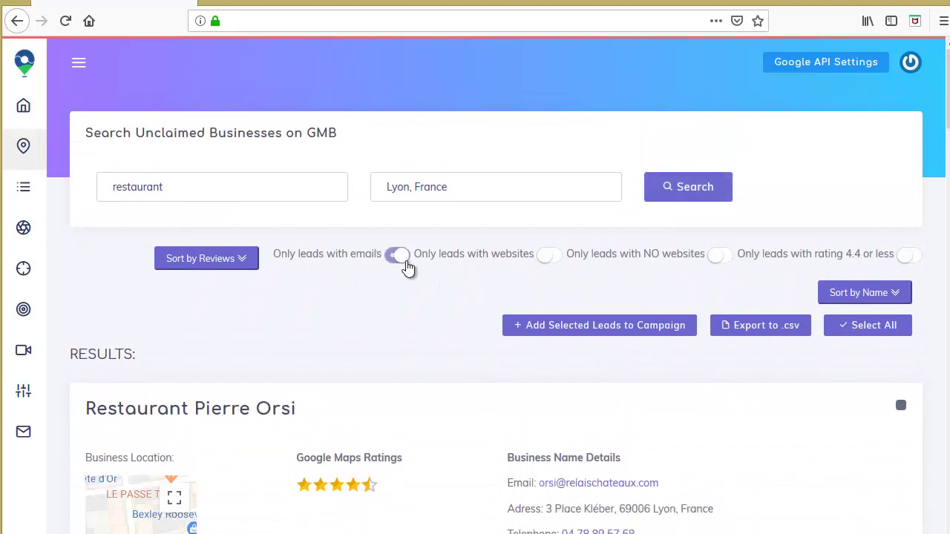
scroll(577, 451, down, 9)
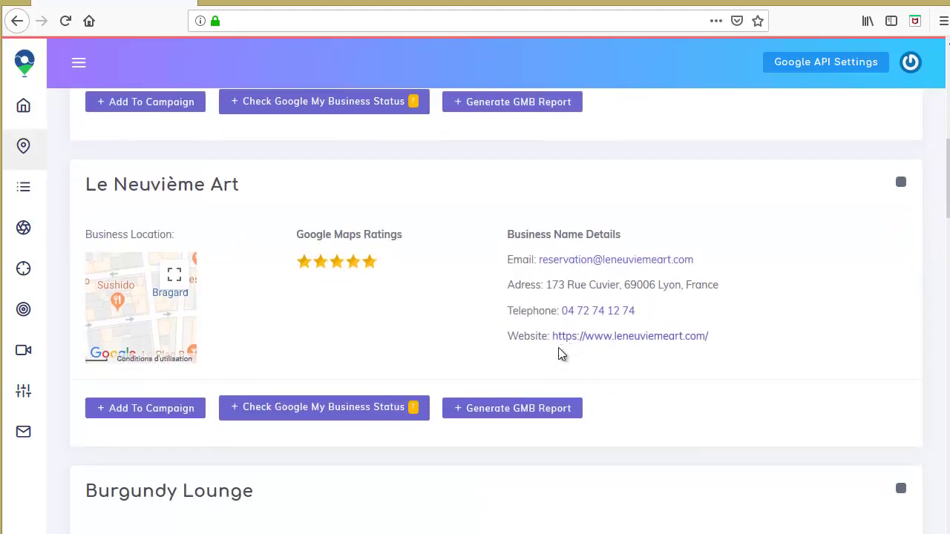
scroll(484, 456, up, 9)
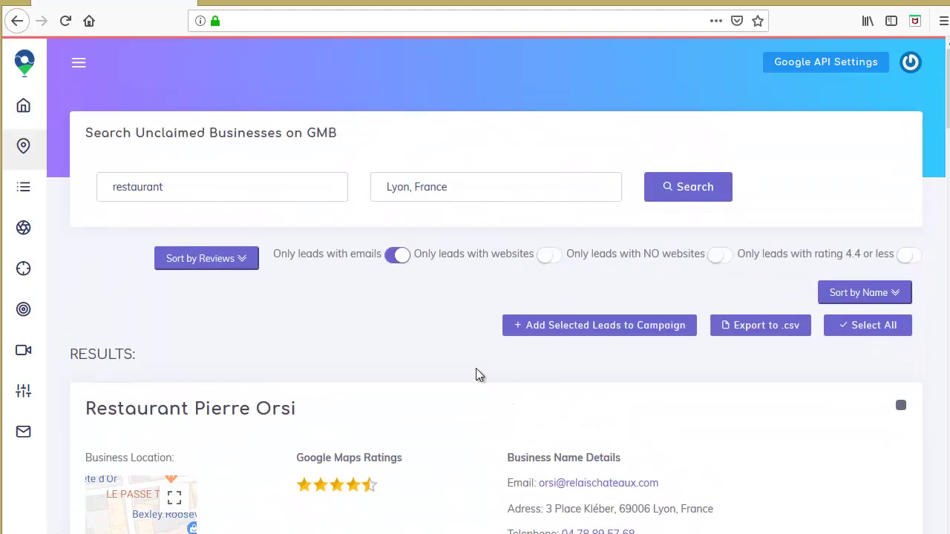
click(398, 257)
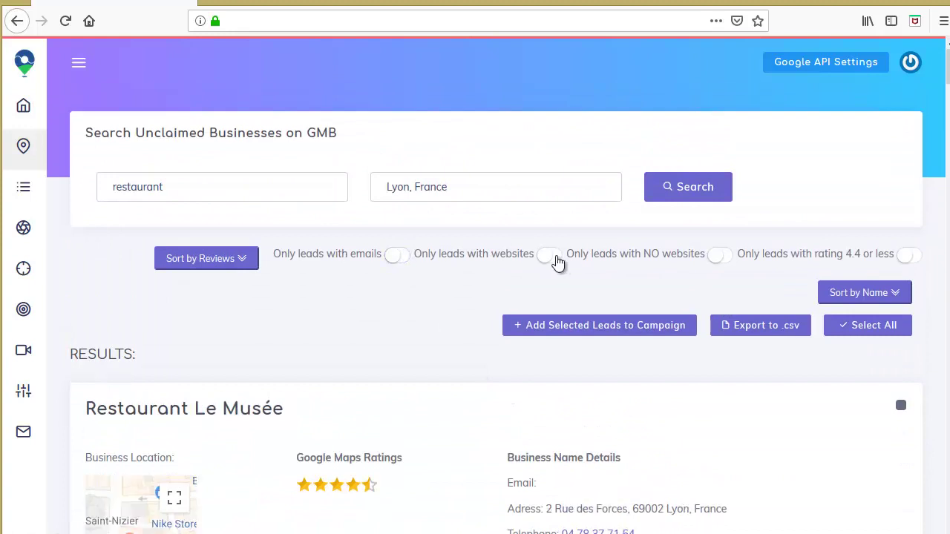
Show only the leads with no websites, review the filtered list, and turn that filter off again
click(712, 260)
scroll(463, 362, down, 2)
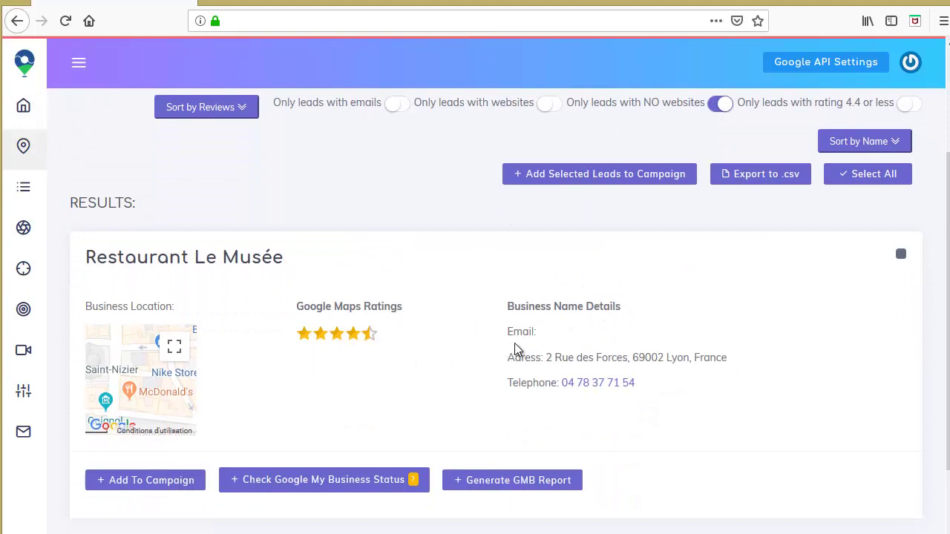
scroll(590, 364, up, 2)
click(720, 254)
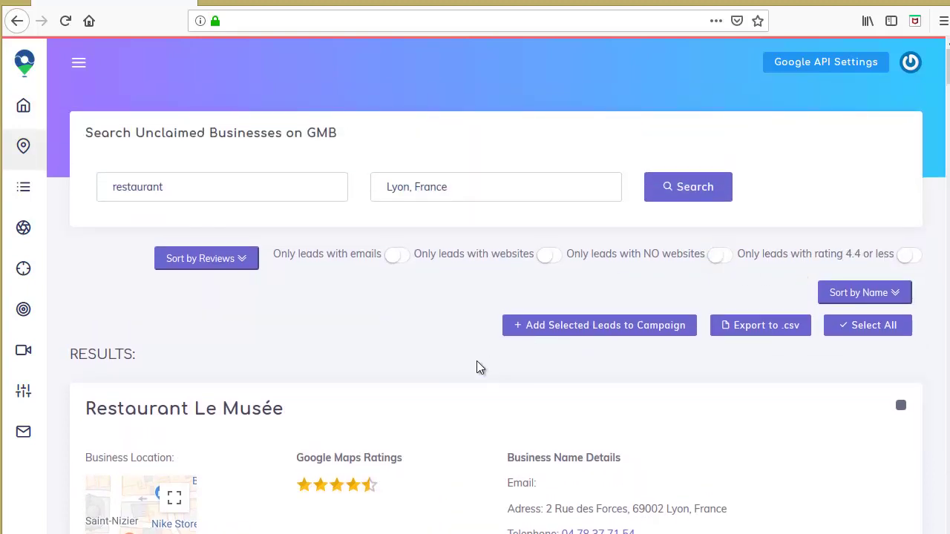
Generate a GMB report for Restaurant Le Musée from the results list
scroll(410, 337, down, 1)
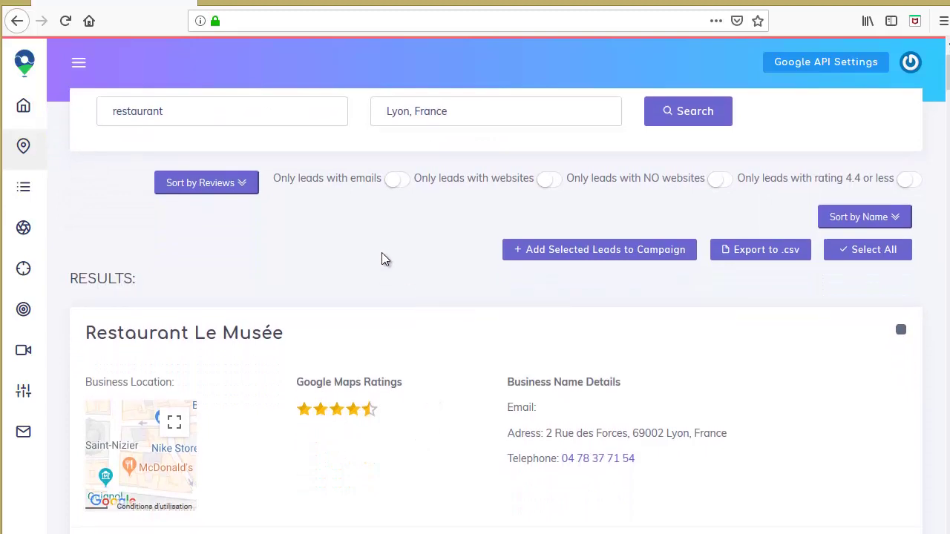
scroll(395, 252, down, 3)
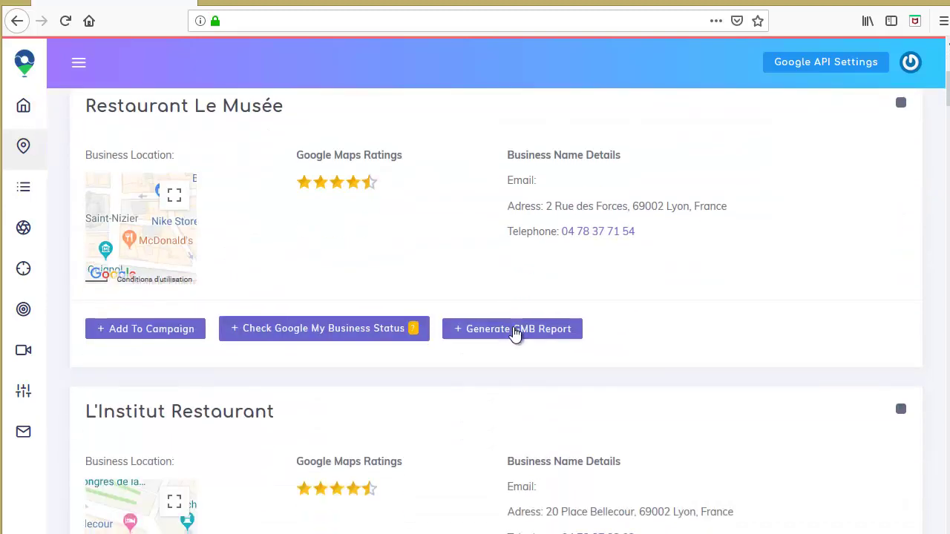
click(506, 329)
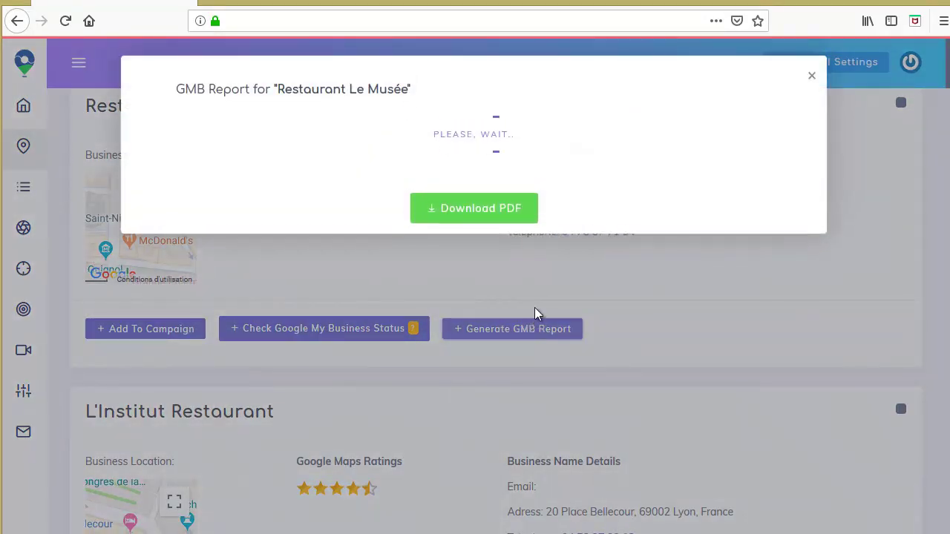
Examine the GMB report's listing checks, reviews, Google My Business optimization and top 5 competitors, and close the report
scroll(572, 215, down, 5)
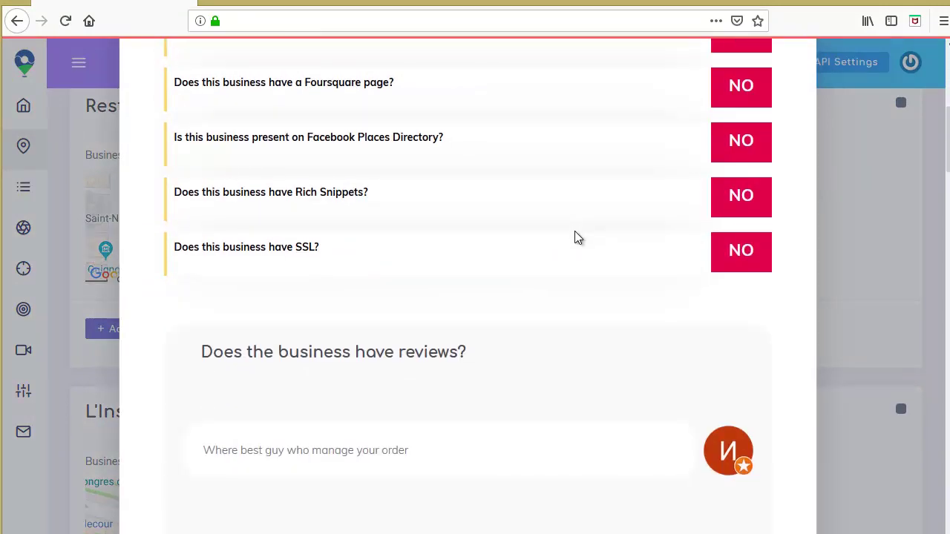
scroll(575, 230, down, 10)
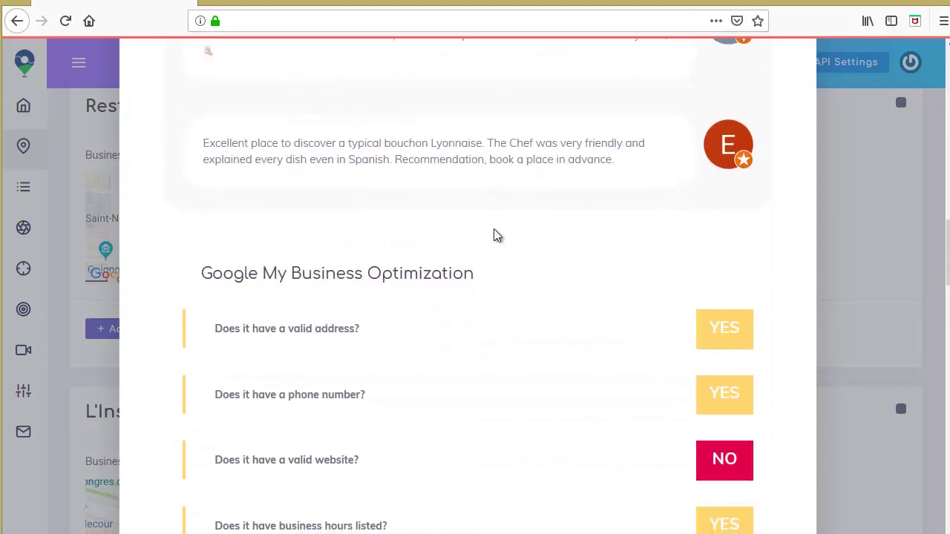
scroll(497, 236, down, 3)
scroll(304, 153, up, 2)
scroll(485, 206, down, 2)
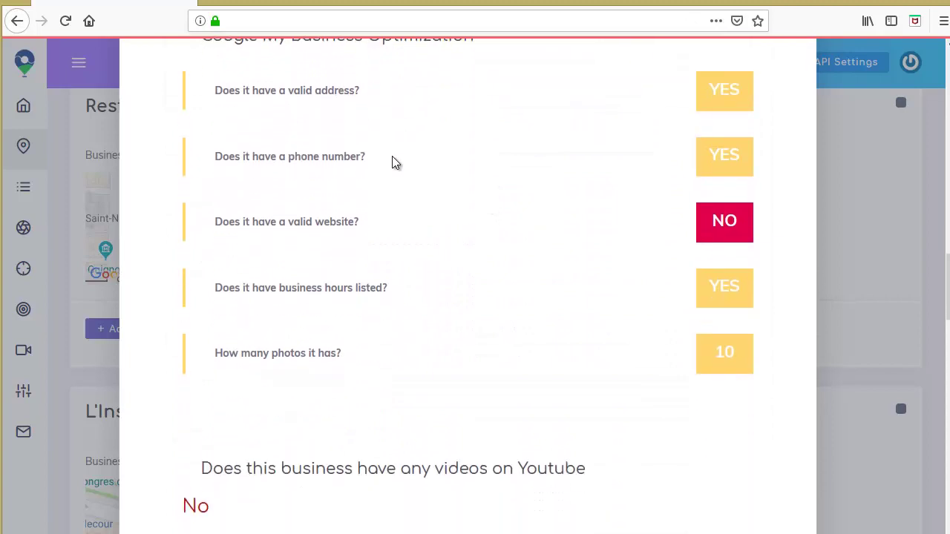
scroll(329, 147, up, 2)
scroll(259, 140, down, 2)
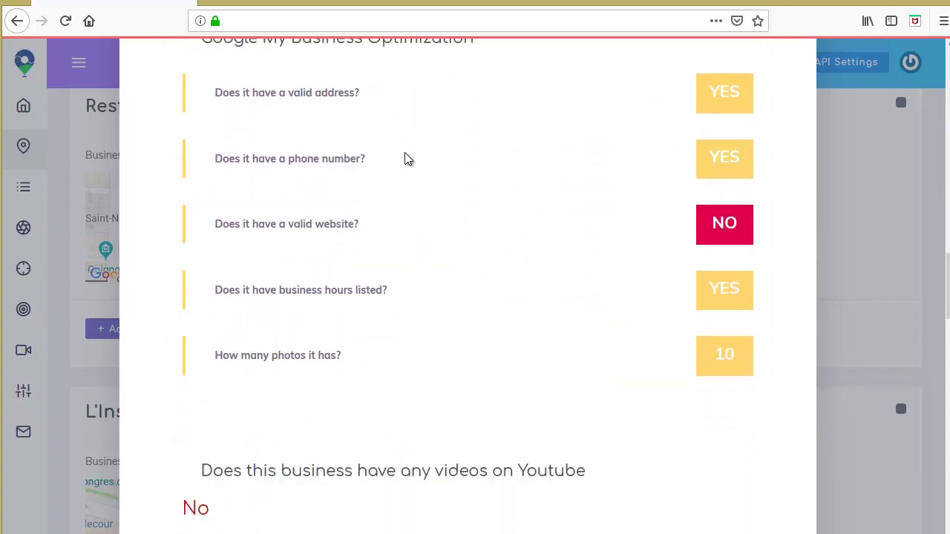
scroll(406, 159, down, 6)
scroll(556, 280, down, 7)
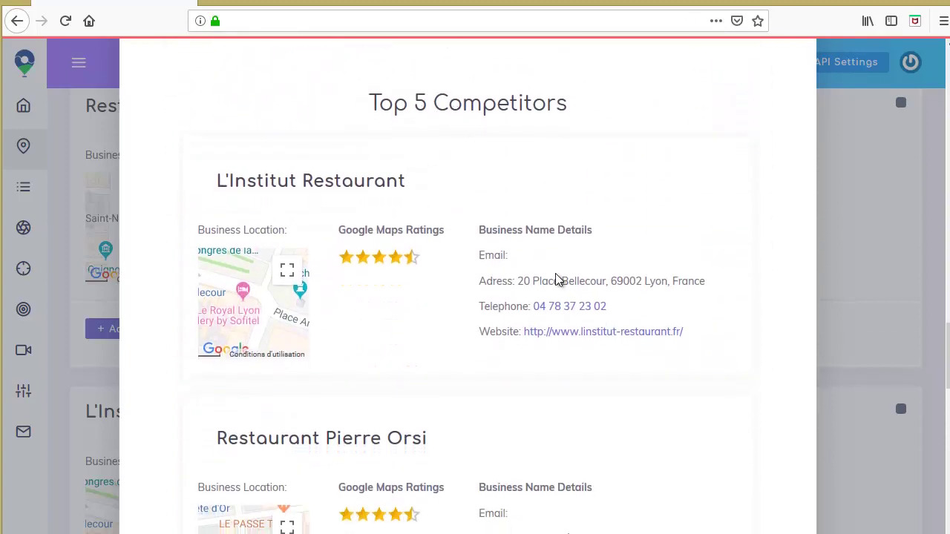
scroll(668, 237, up, 9)
scroll(698, 198, up, 20)
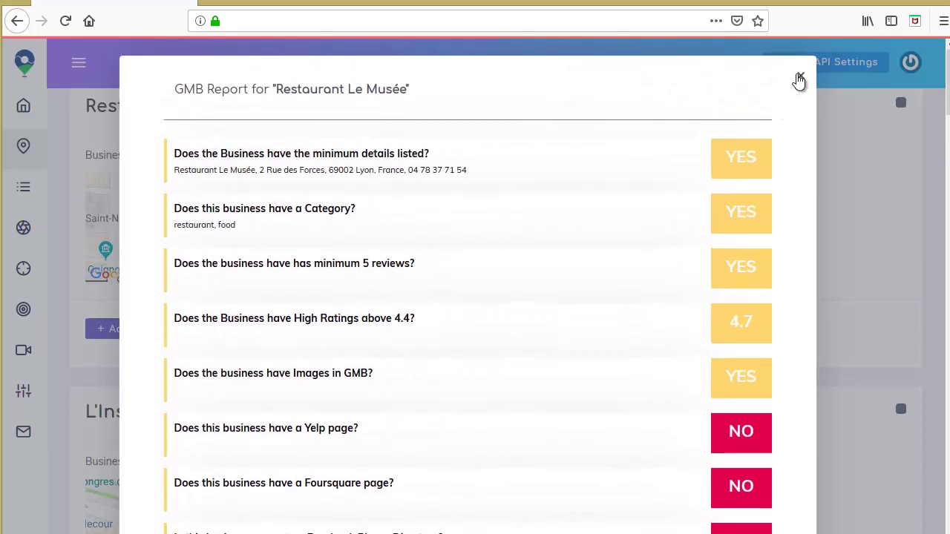
click(800, 75)
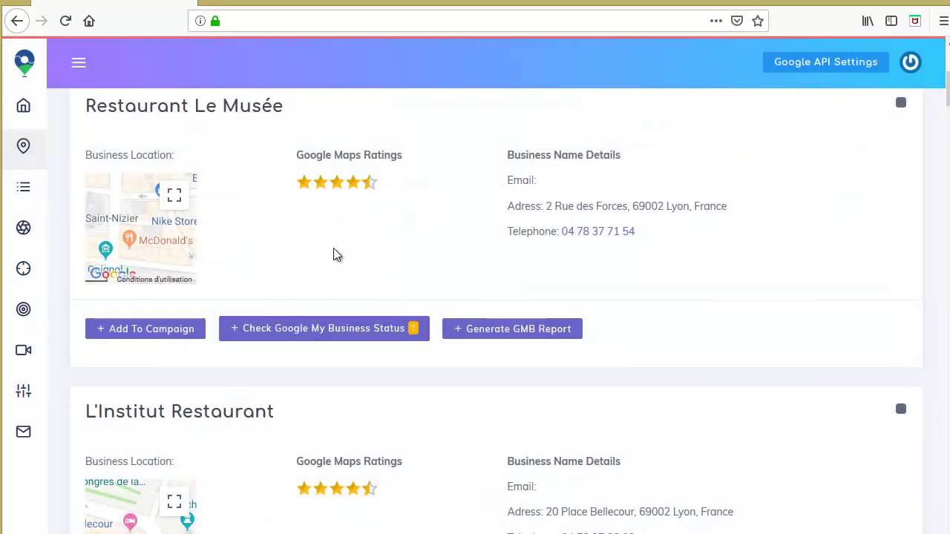
Load more leads at the end of the Lyon restaurant results and look through the extended list
scroll(333, 245, up, 2)
scroll(383, 287, up, 5)
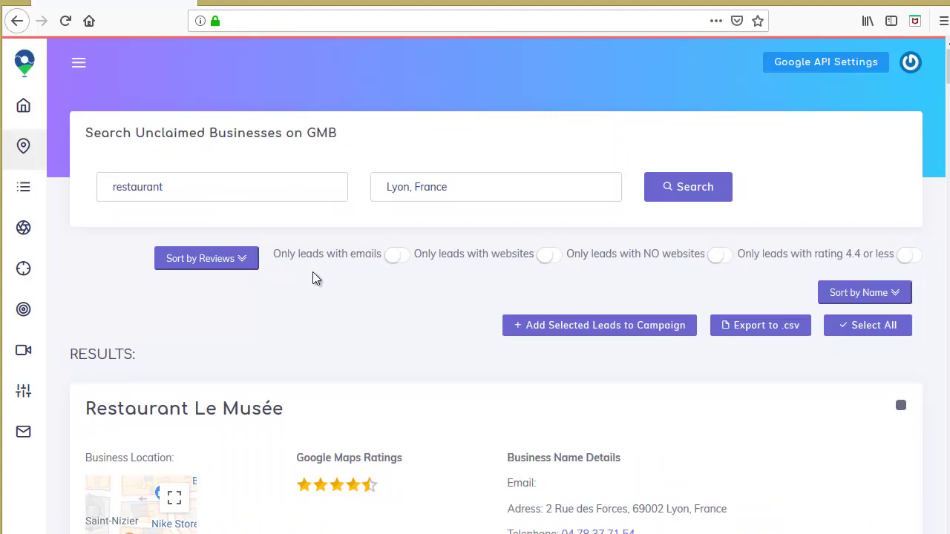
scroll(315, 275, down, 2)
scroll(317, 278, up, 2)
scroll(487, 301, down, 7)
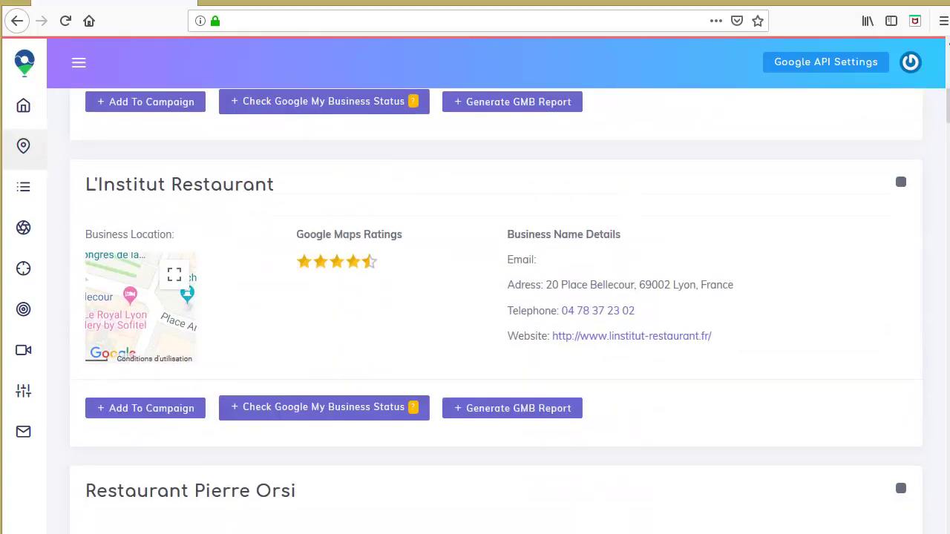
drag(947, 104, 947, 501)
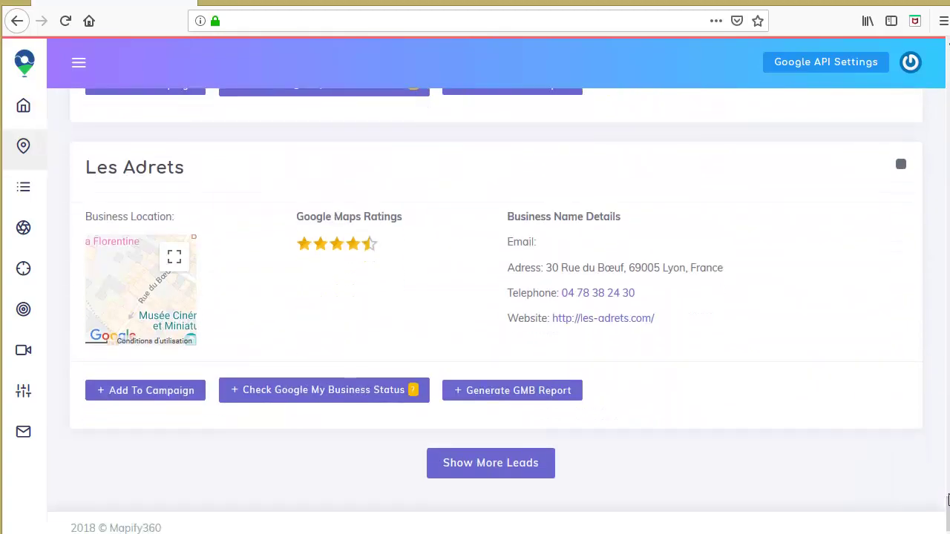
click(514, 469)
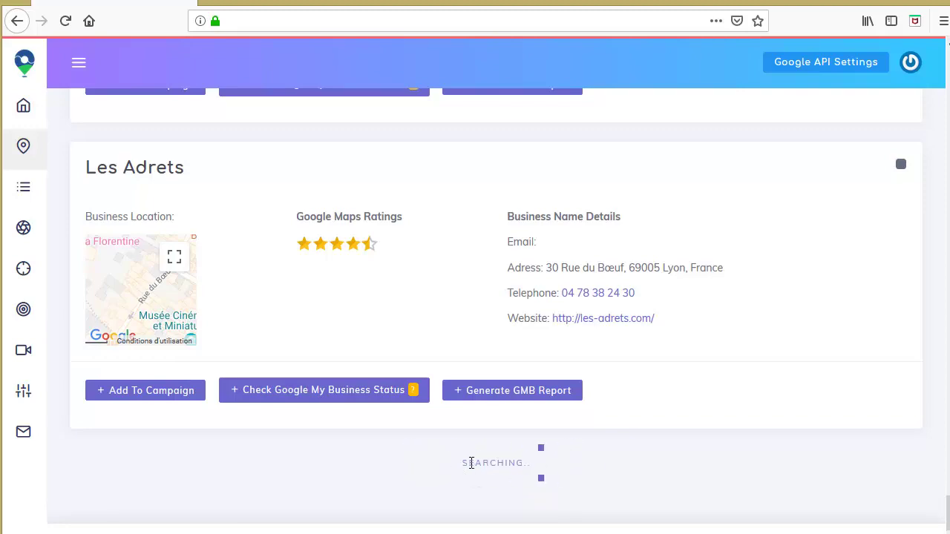
scroll(571, 458, down, 15)
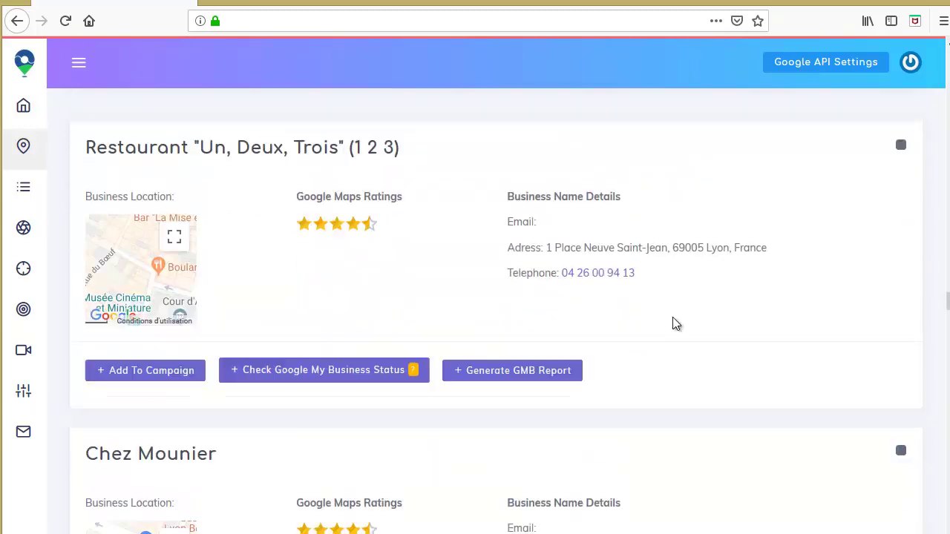
scroll(942, 467, down, 15)
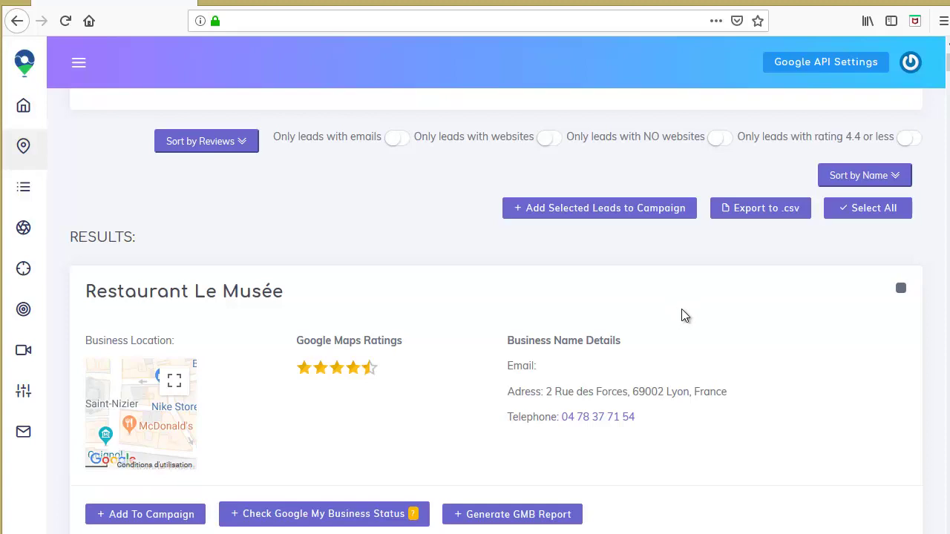
scroll(682, 311, down, 2)
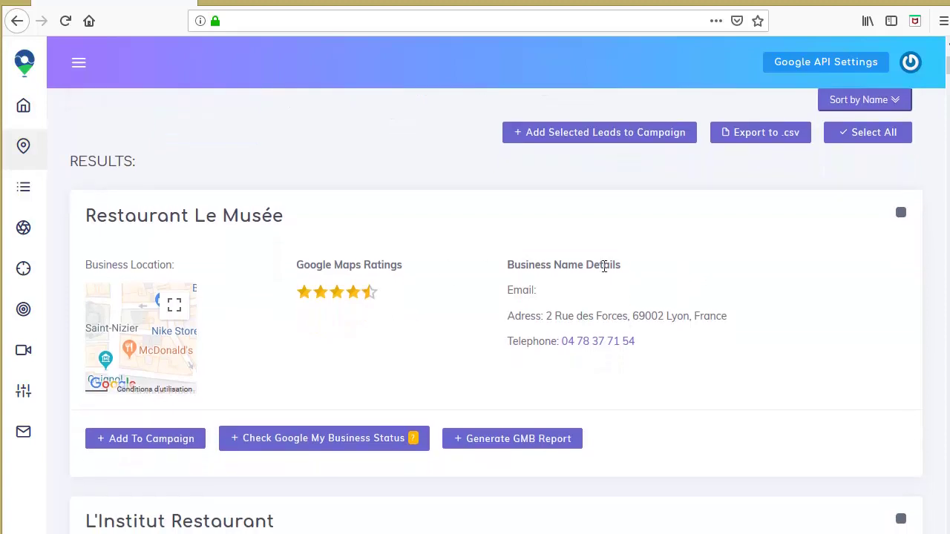
scroll(622, 289, up, 5)
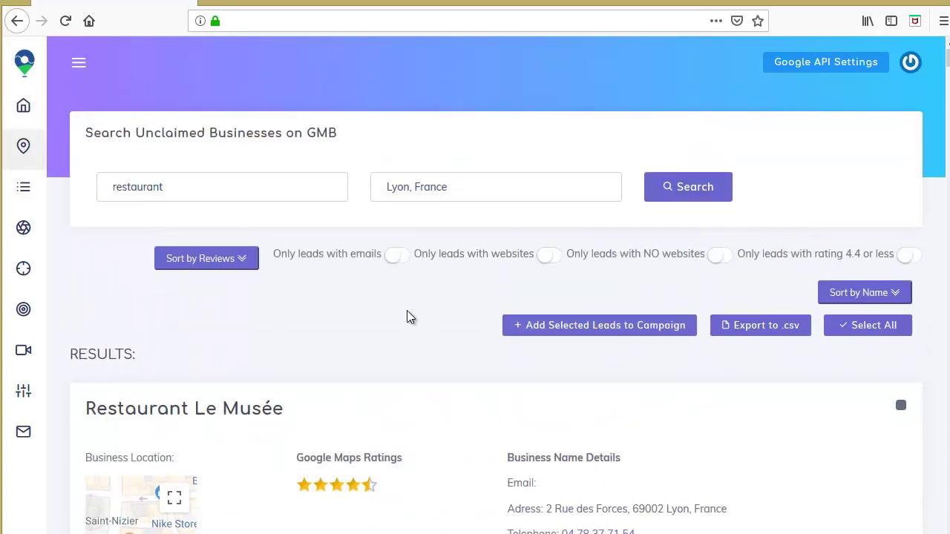
Look over the Lyon restaurant results, their contact details and ratings, and the available lead filters, sorting and export options
scroll(519, 352, down, 2)
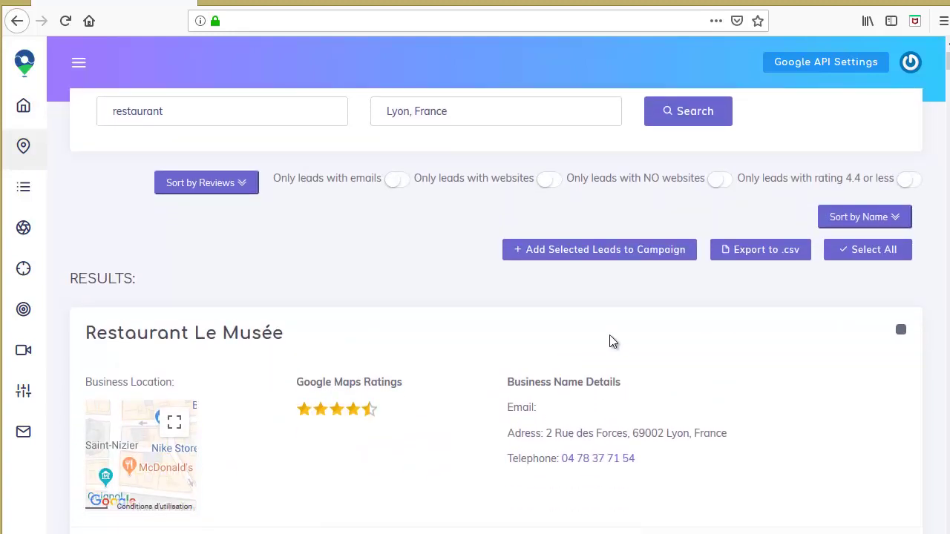
scroll(604, 349, up, 2)
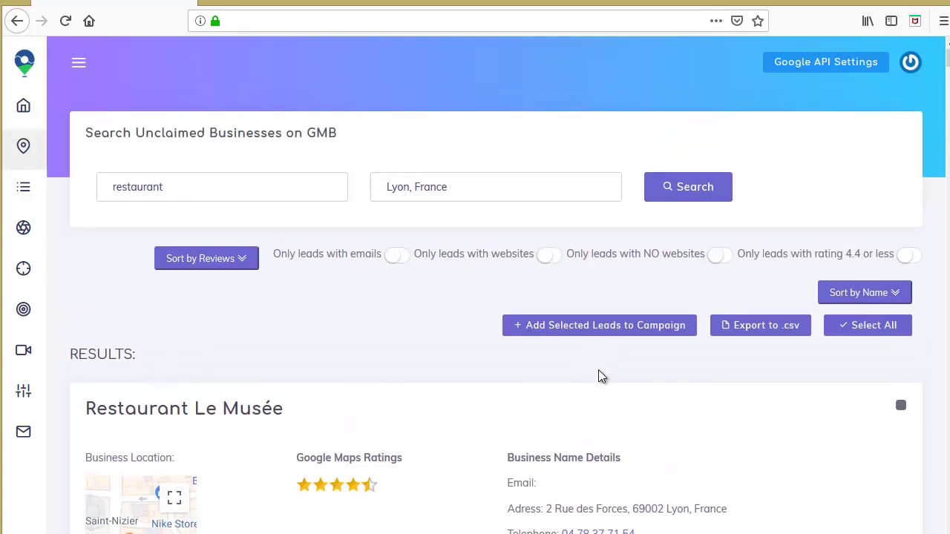
scroll(601, 378, down, 2)
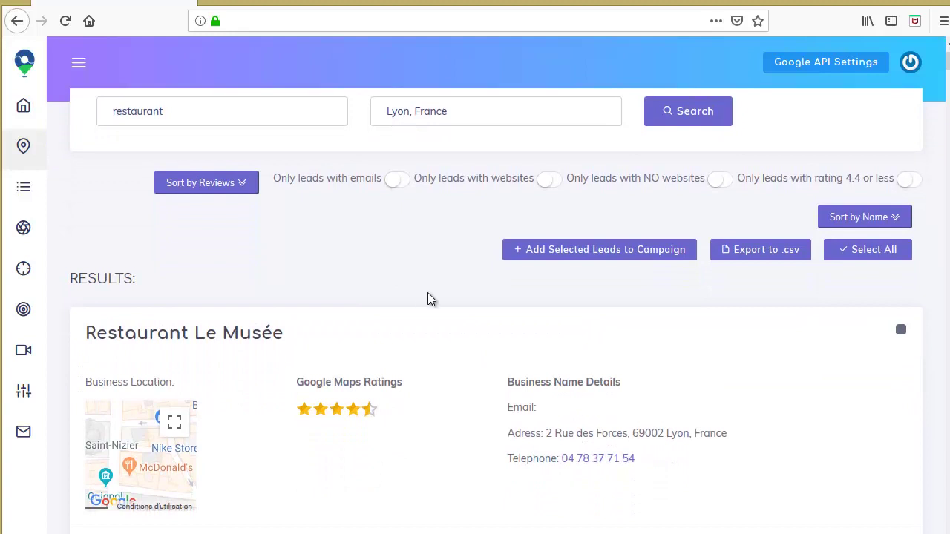
scroll(430, 298, up, 2)
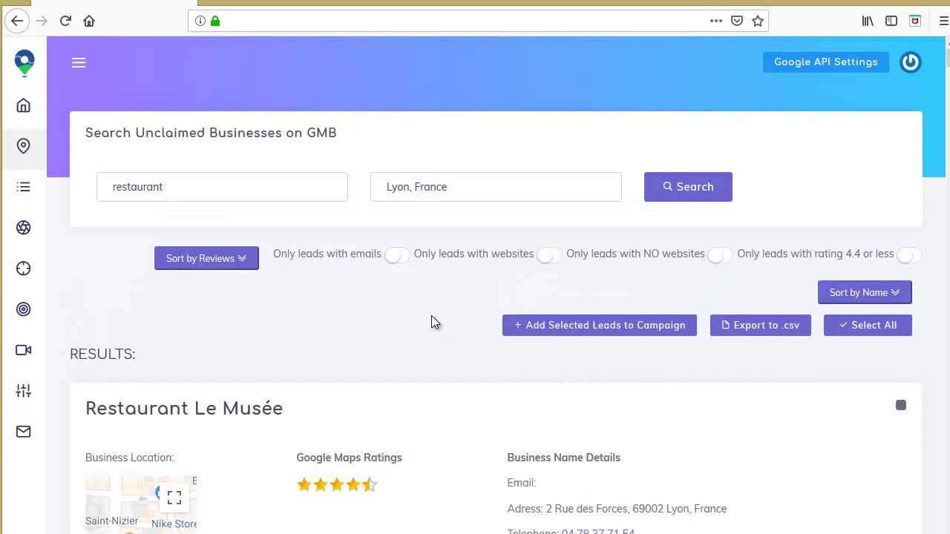
scroll(431, 315, down, 2)
scroll(423, 319, up, 2)
scroll(308, 343, down, 6)
scroll(354, 280, up, 6)
scroll(430, 326, down, 10)
scroll(405, 326, up, 8)
scroll(478, 352, down, 10)
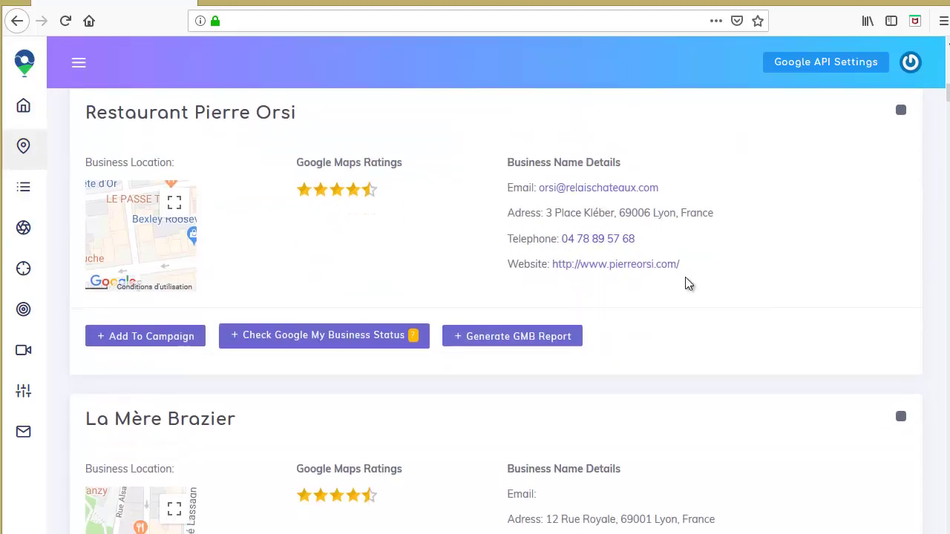
scroll(483, 297, up, 10)
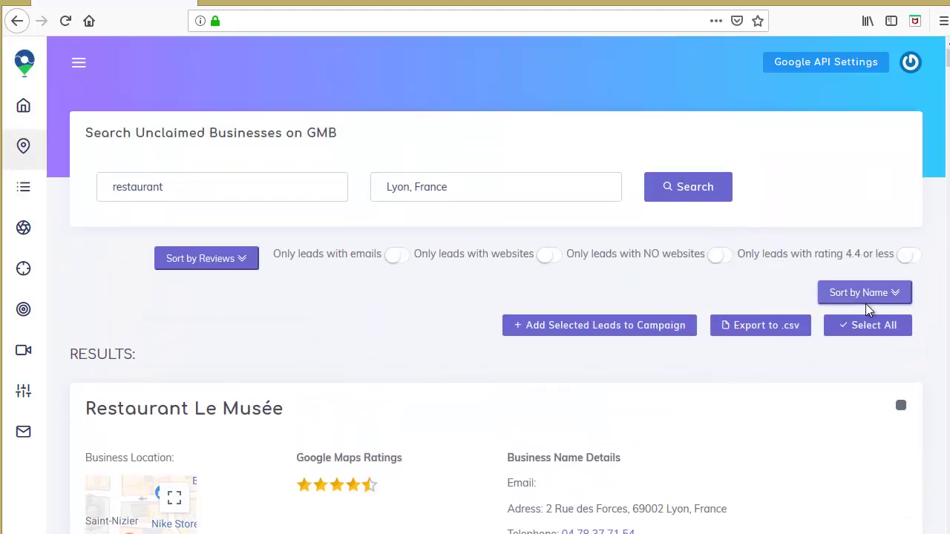
Select all the Lyon restaurant leads and add them to a new campaign named Restaurant Lyon
click(876, 333)
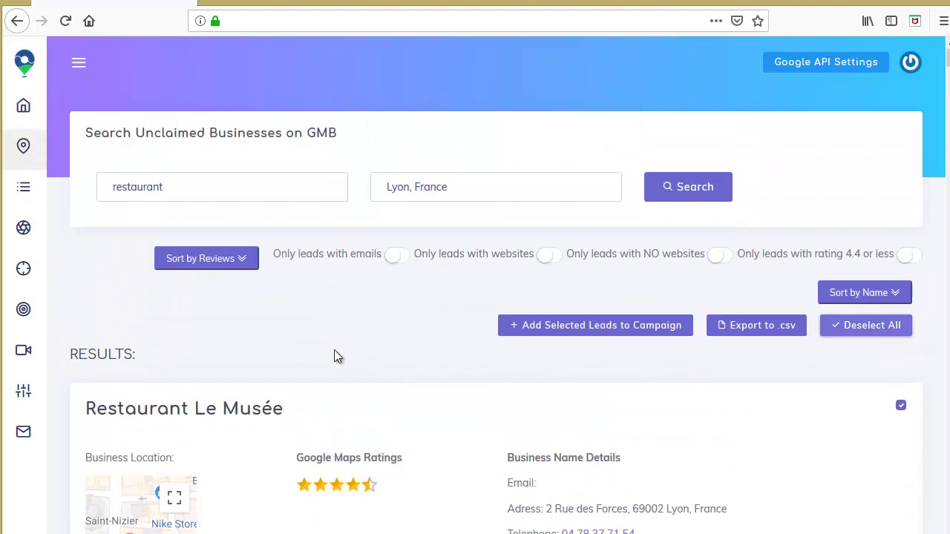
click(593, 328)
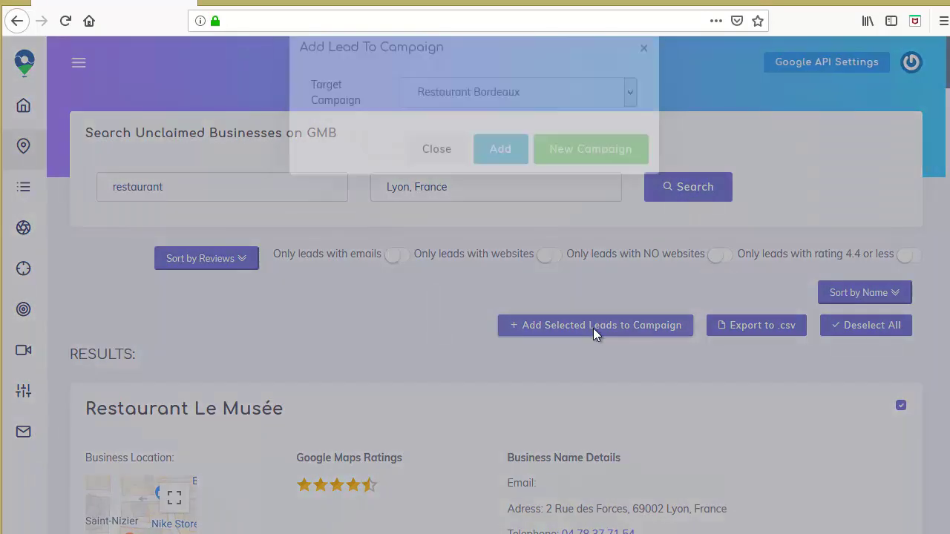
click(577, 178)
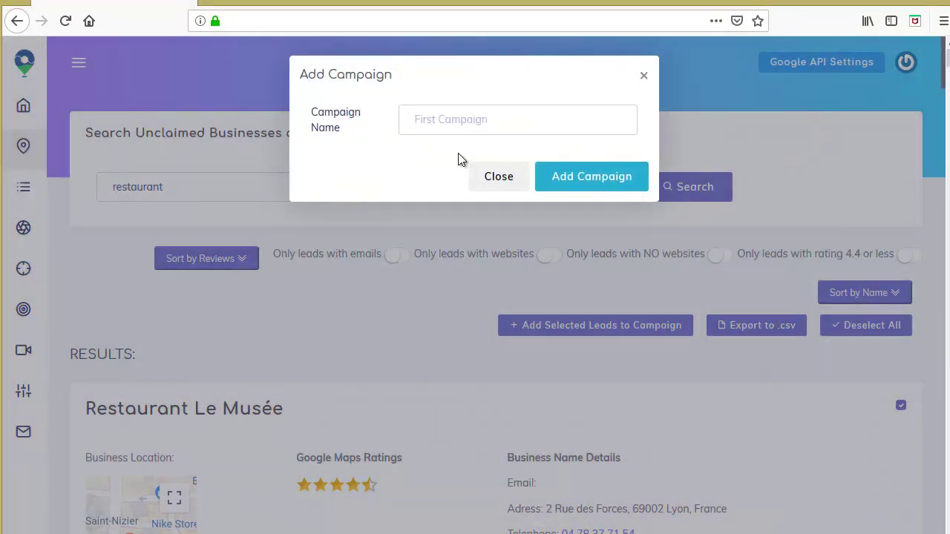
click(449, 128)
text(Restau)
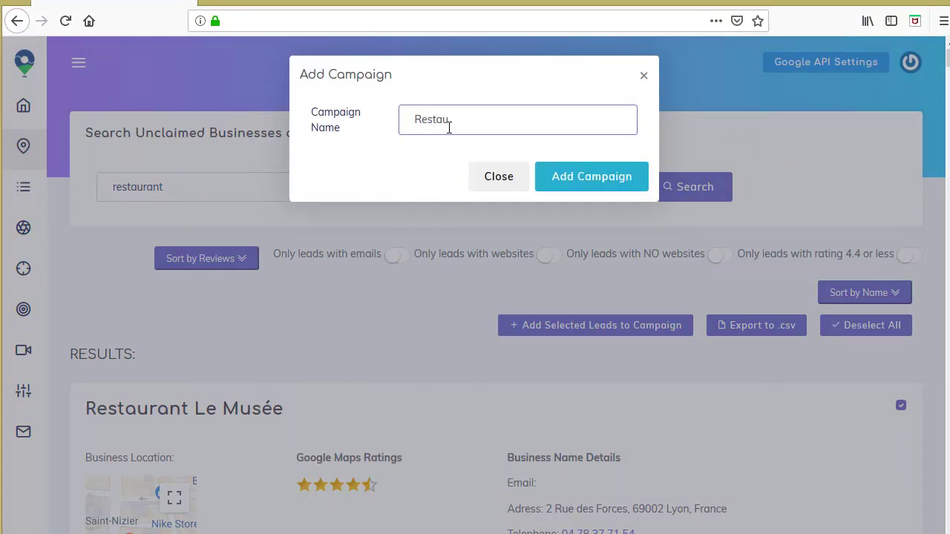
text(rant Lyon)
click(605, 177)
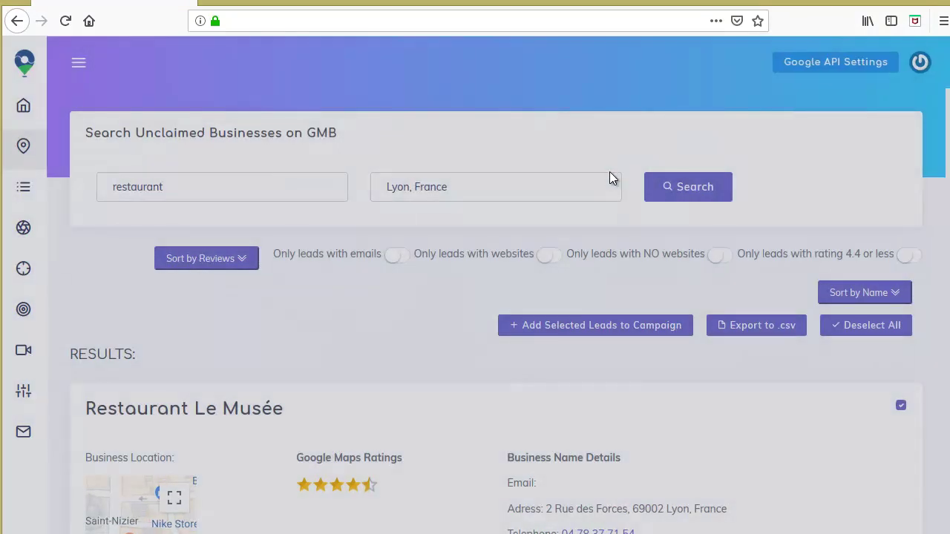
click(493, 176)
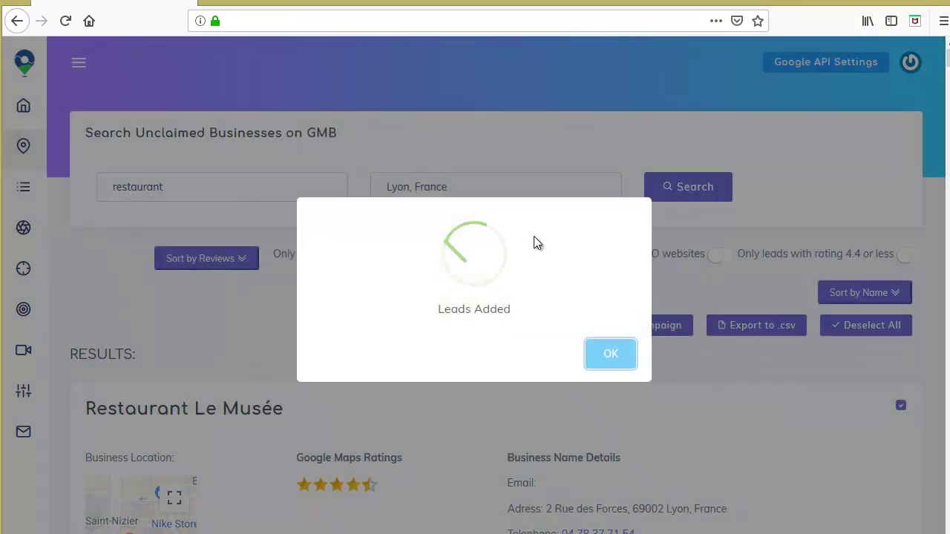
click(607, 356)
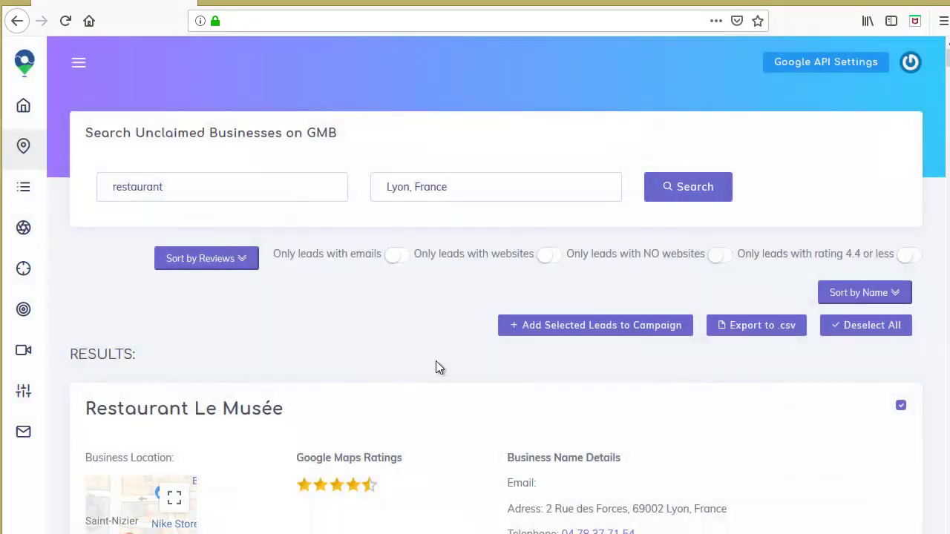
Open the Restaurant Lyon campaign from the Campaign Manager and review its leads and the first lead's contact group options
click(23, 187)
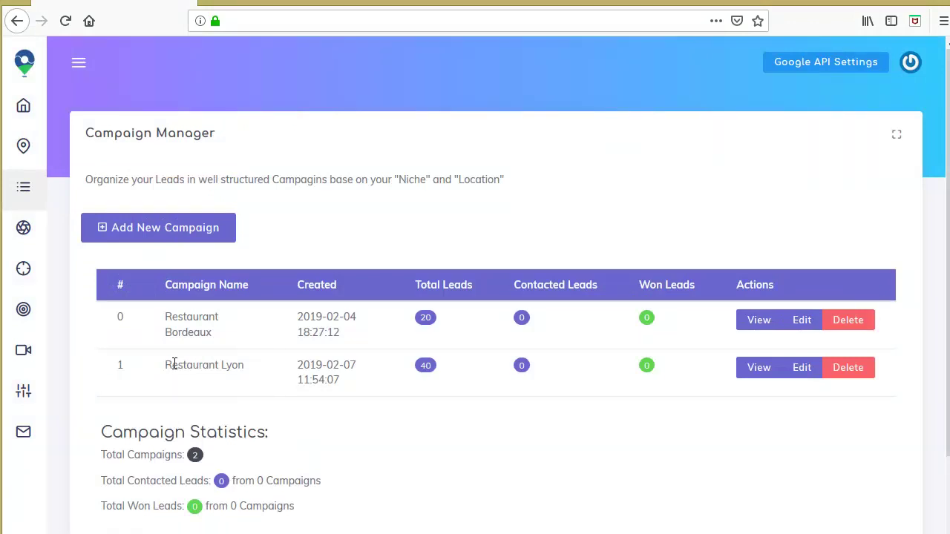
click(758, 371)
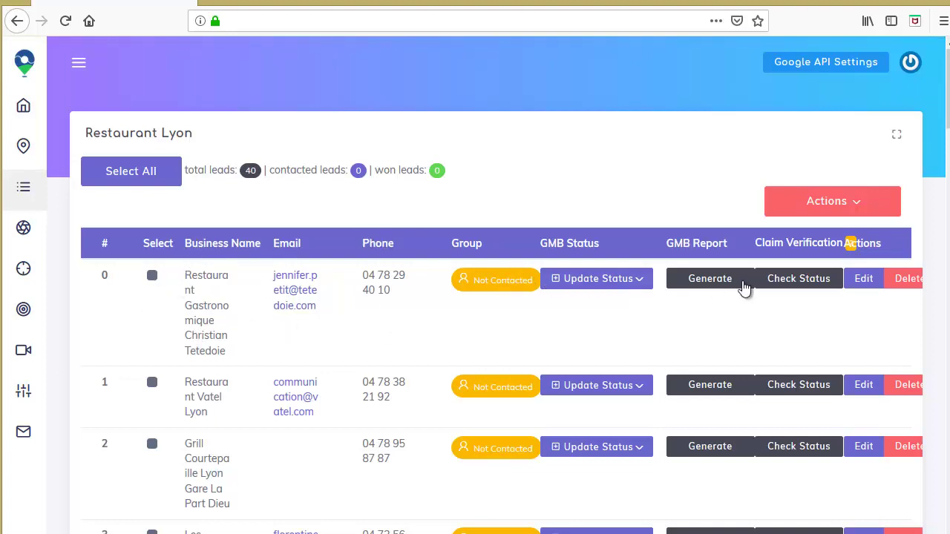
click(489, 279)
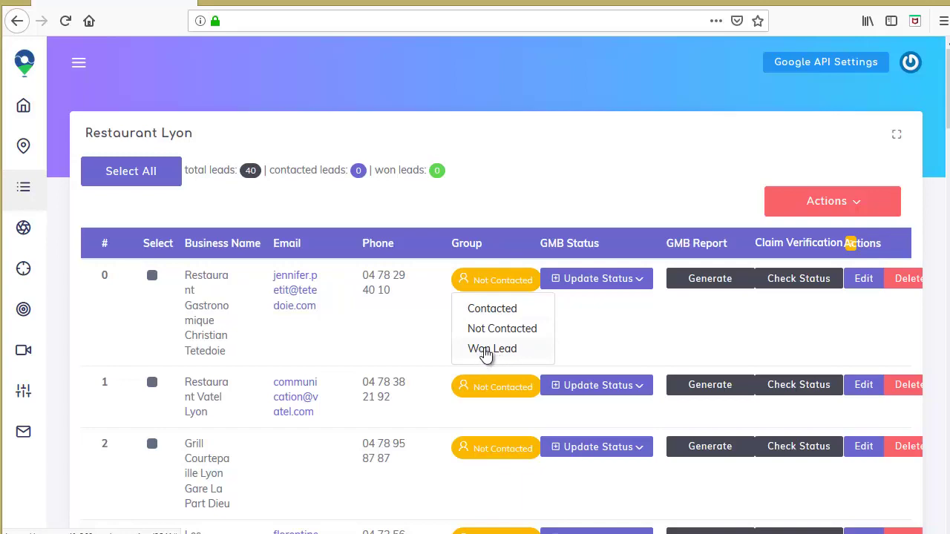
click(475, 291)
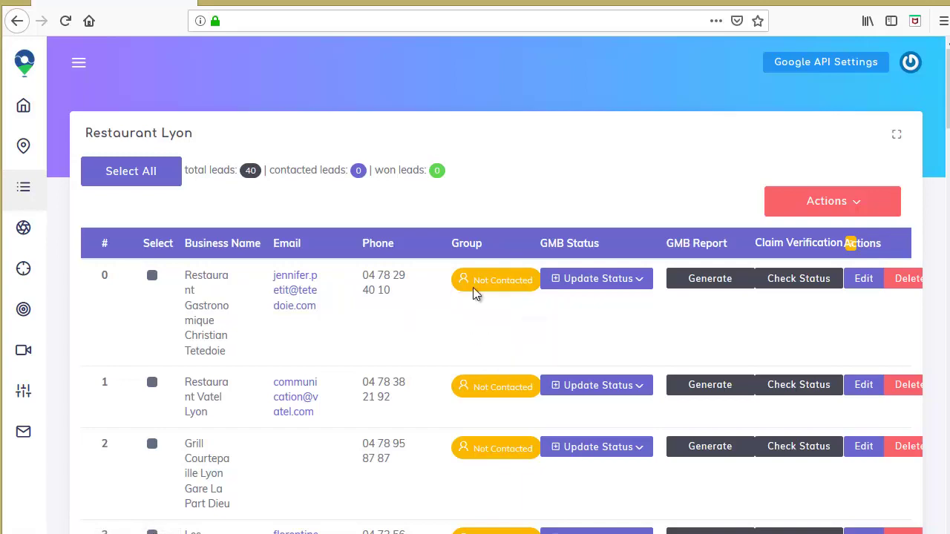
scroll(565, 346, down, 5)
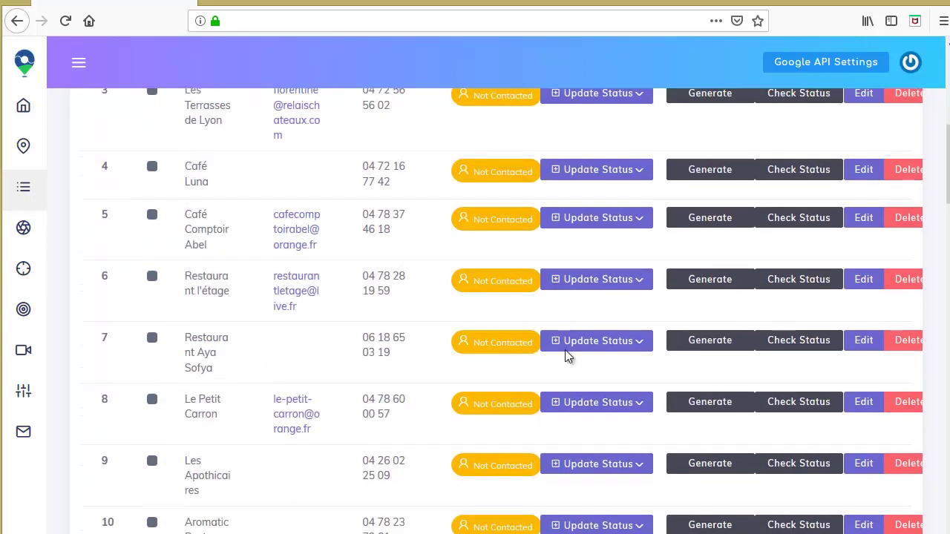
scroll(565, 349, up, 5)
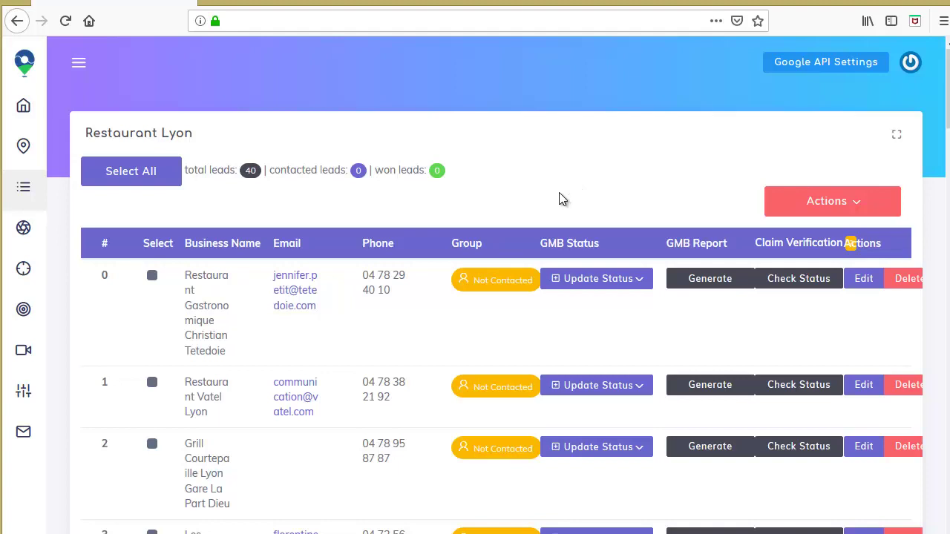
mouse_move(23, 309)
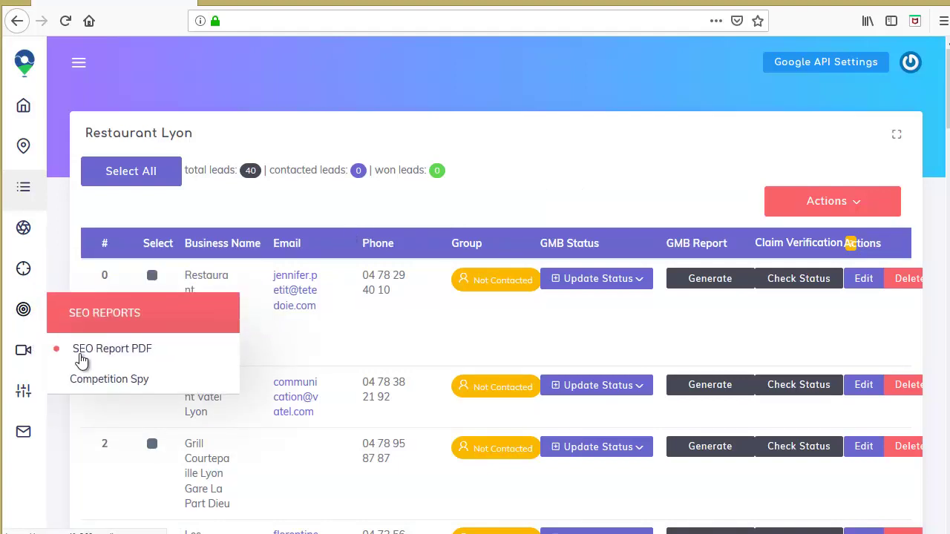
mouse_move(25, 270)
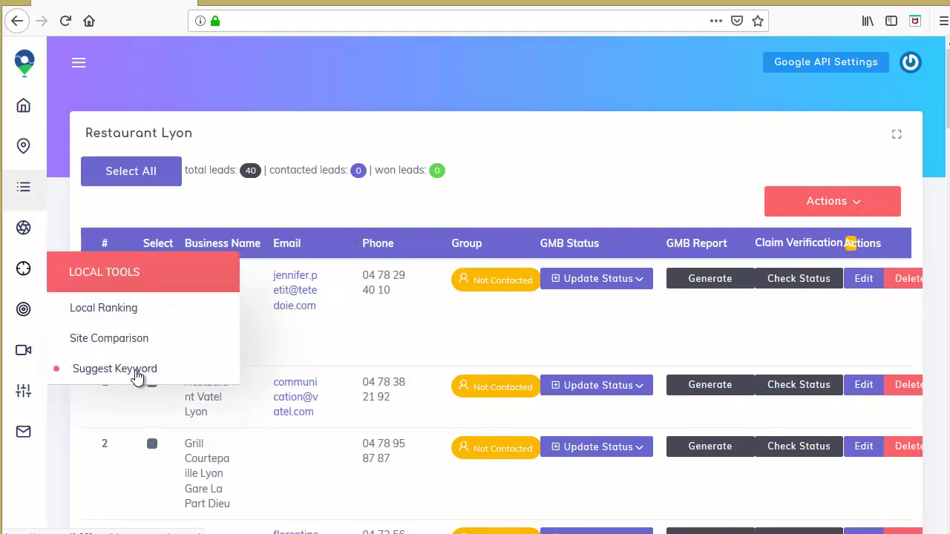